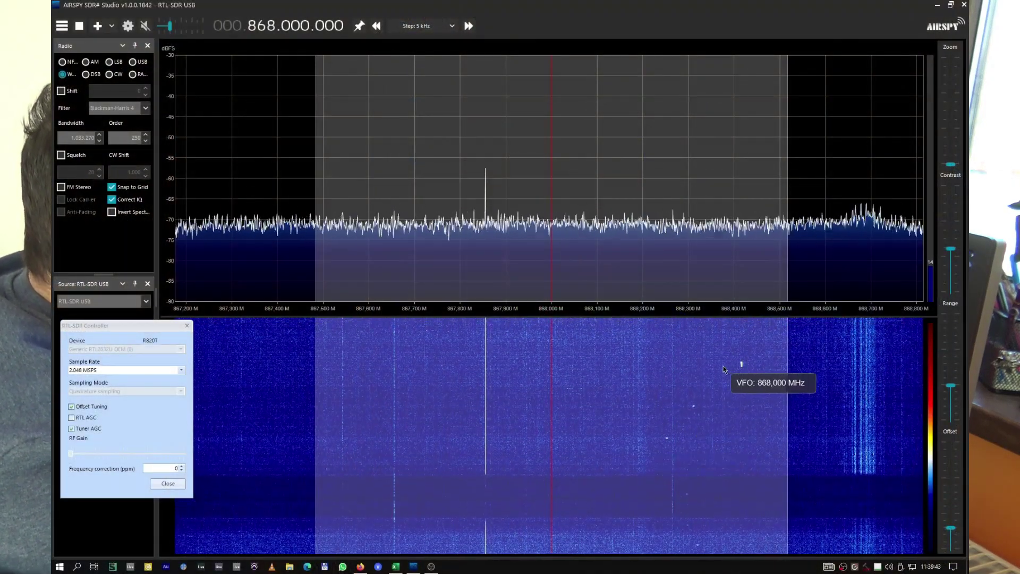
Toggle RTL AGC on and back off, then turn off Tuner AGC so RF Gain is 0 dB.
click(71, 418)
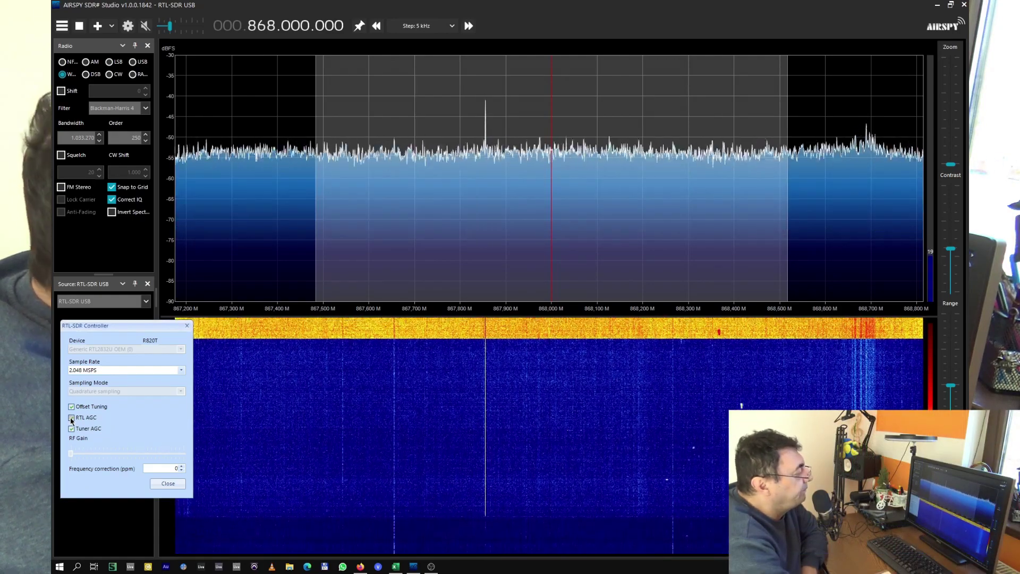
click(71, 418)
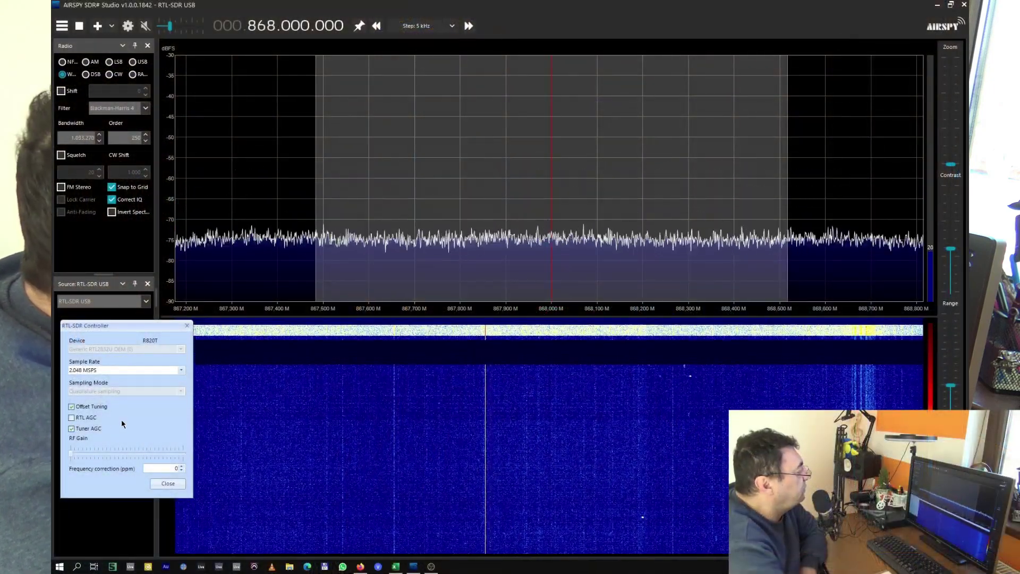
click(71, 429)
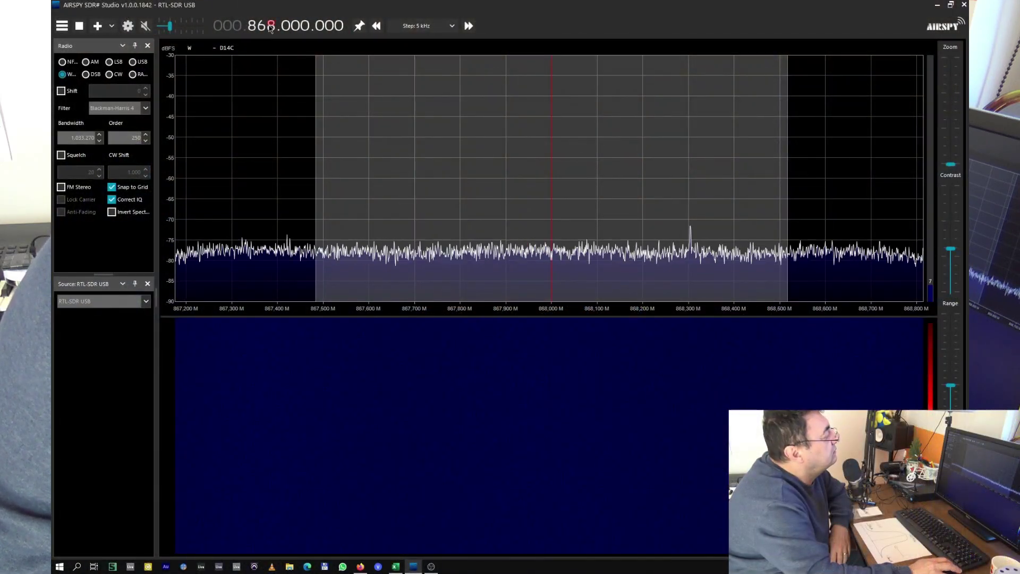
Sweep the MHz digit between 801 and 819 MHz, settling back on 806.100 MHz in NFM.
scroll(269, 27, down, 1)
scroll(268, 28, down, 1)
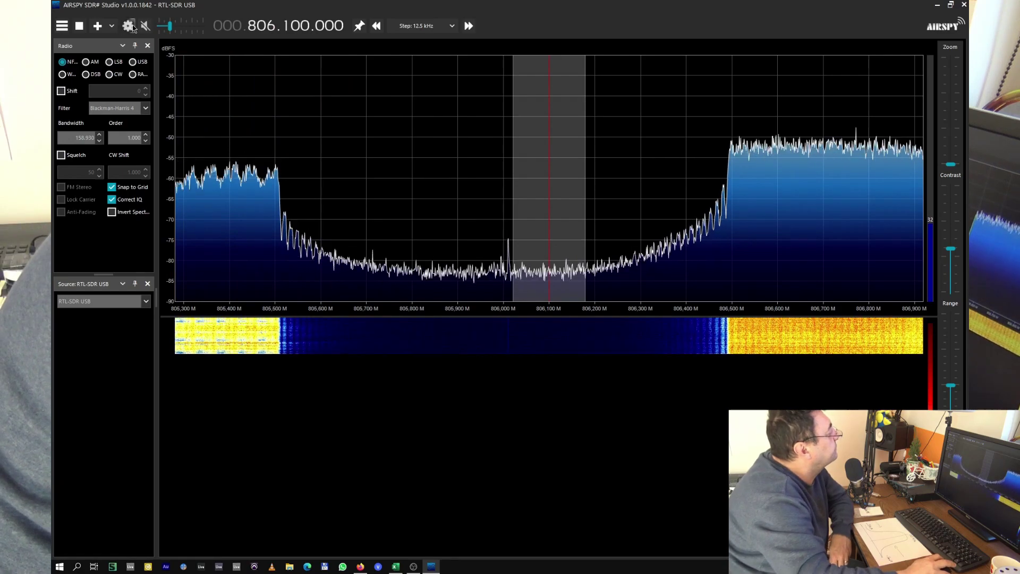
scroll(271, 28, down, 5)
scroll(271, 27, up, 4)
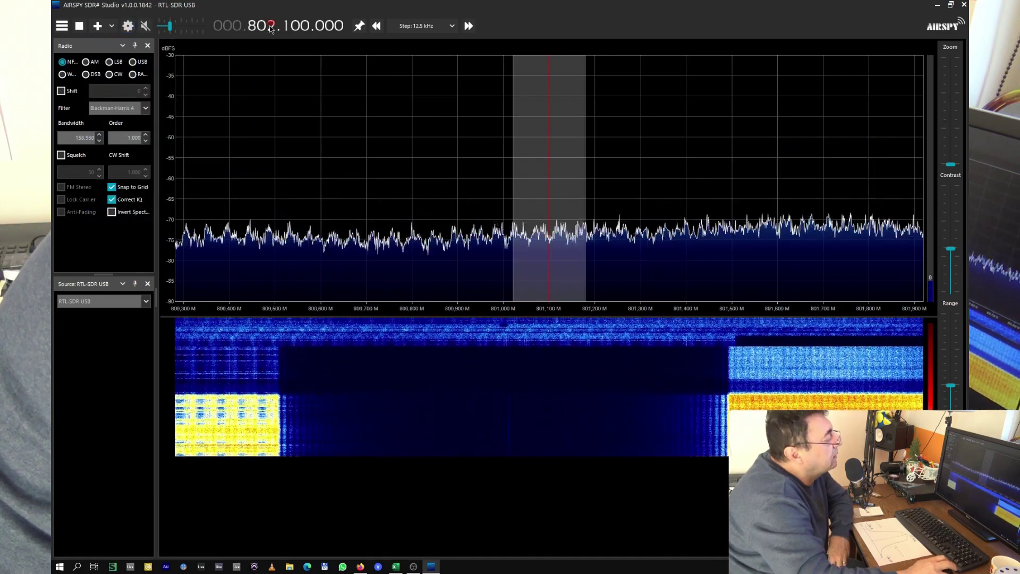
scroll(271, 27, up, 5)
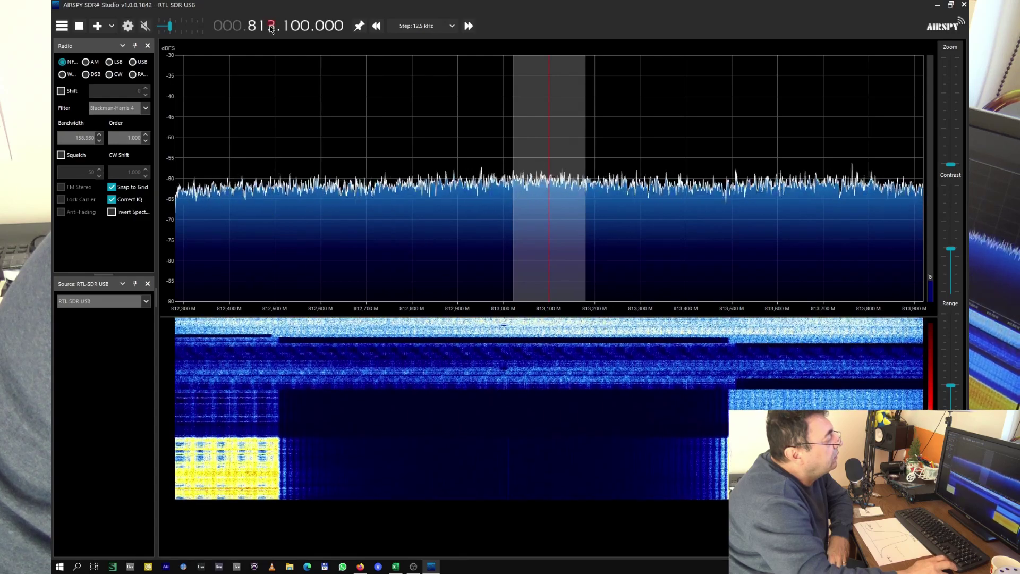
scroll(271, 27, up, 9)
scroll(271, 28, down, 5)
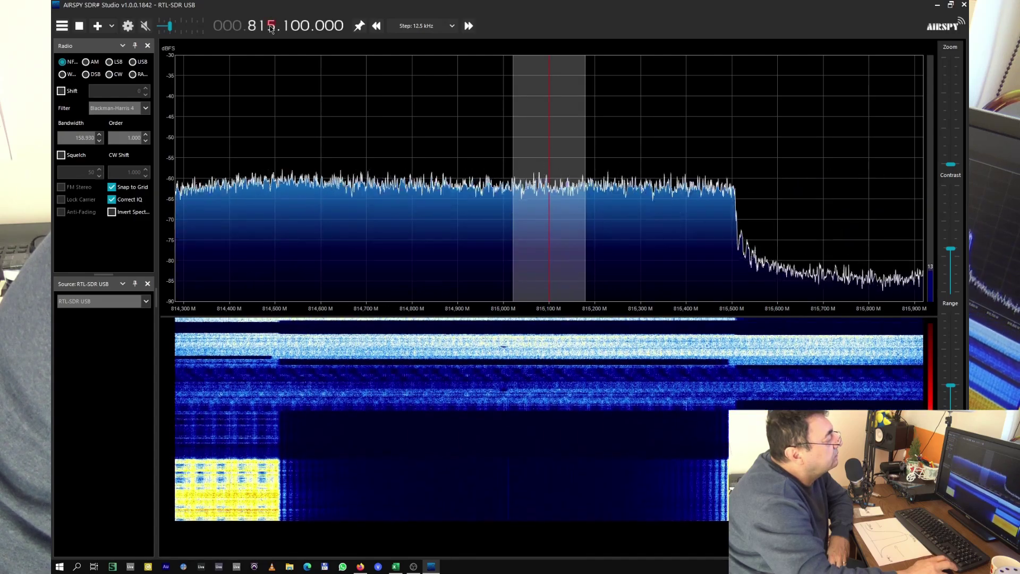
scroll(271, 27, up, 2)
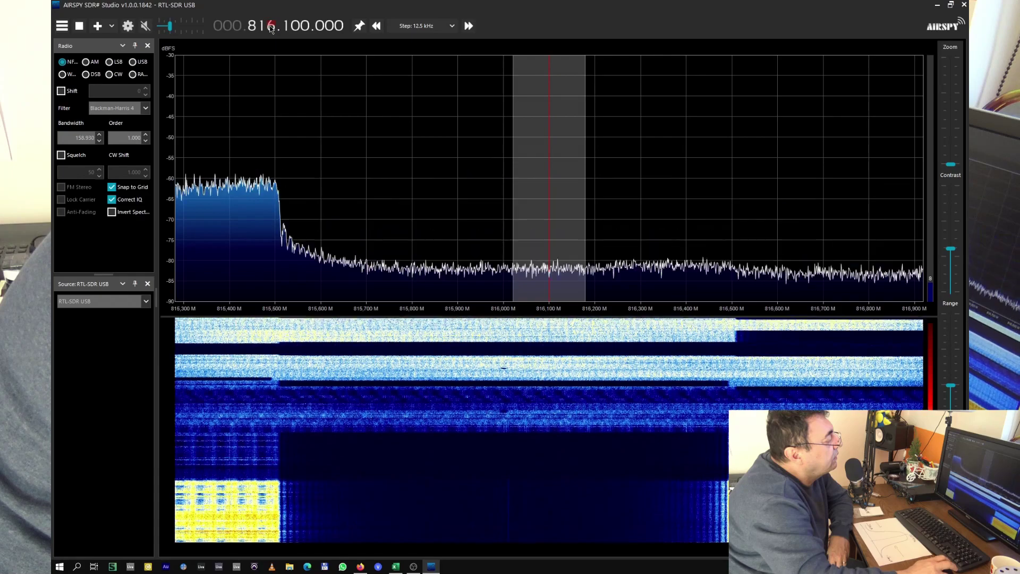
scroll(271, 28, down, 3)
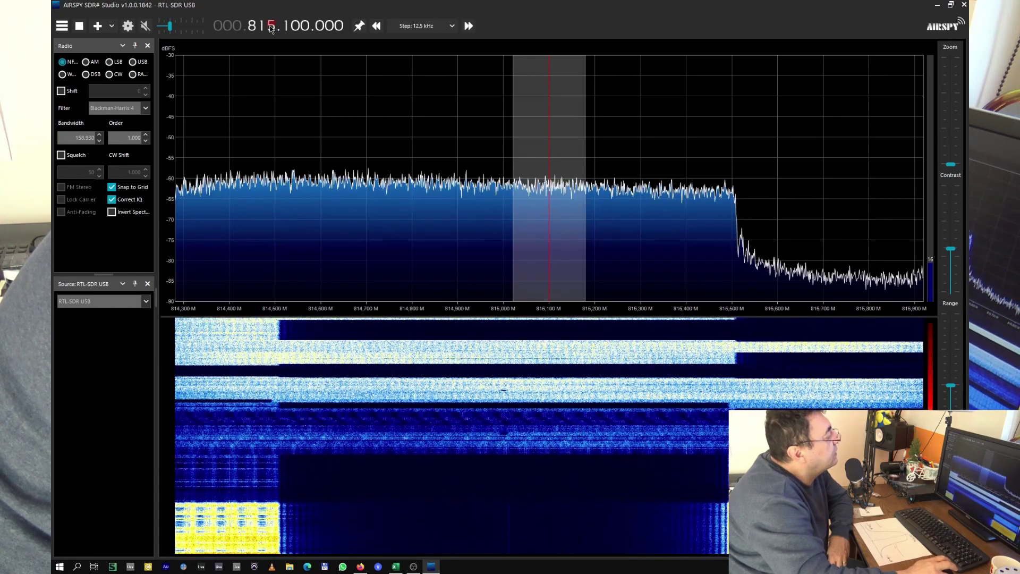
scroll(271, 28, down, 4)
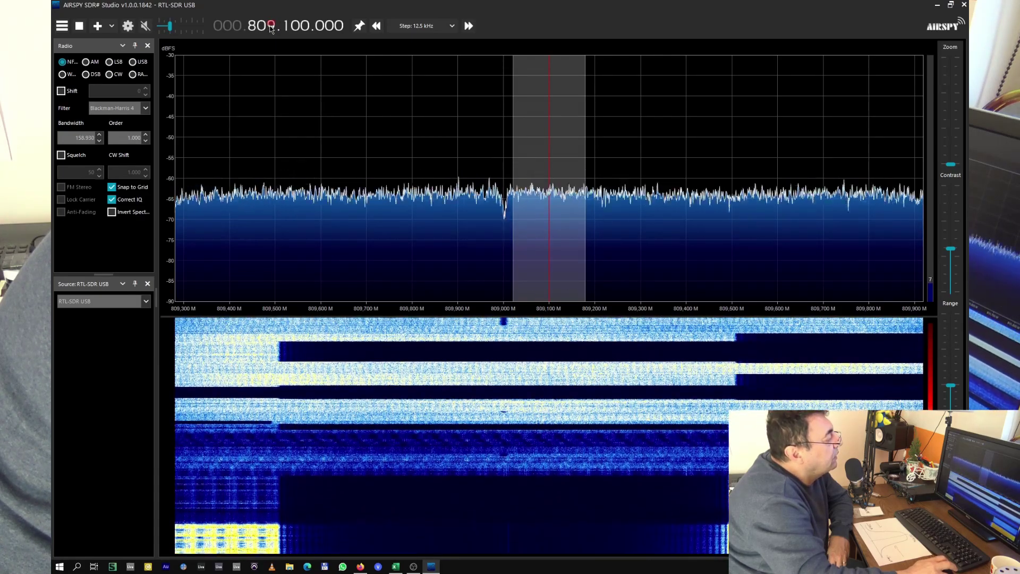
scroll(271, 28, down, 1)
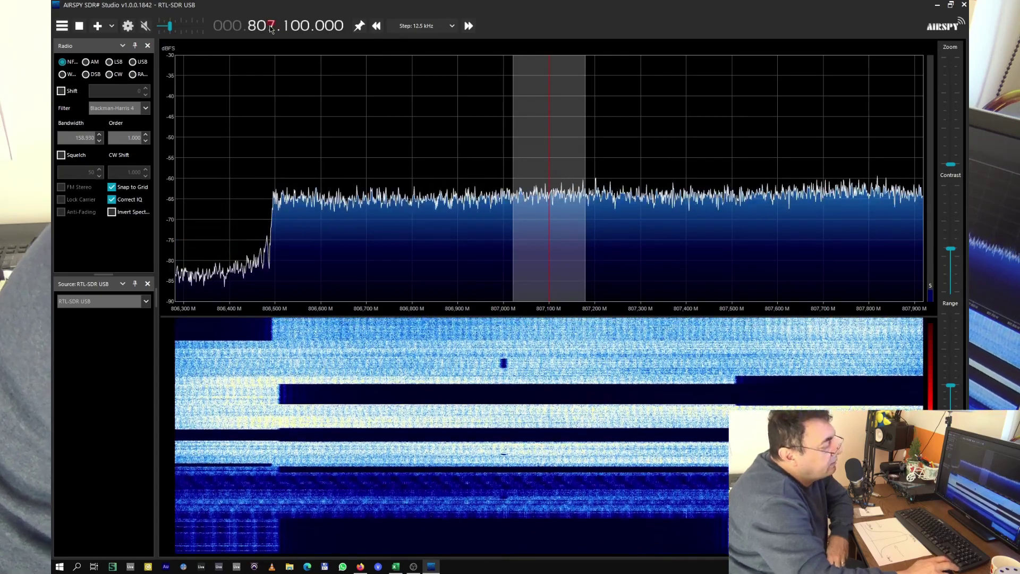
scroll(271, 27, down, 1)
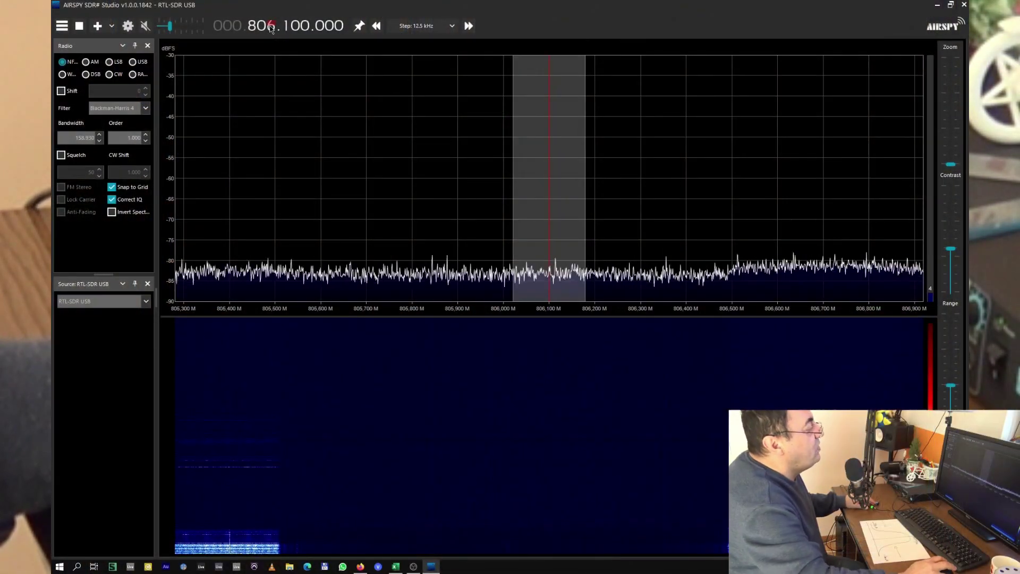
Raise RF gain to about 29.7 dB, lower it to 19.7 dB, and retune to 806.4875 MHz.
click(127, 27)
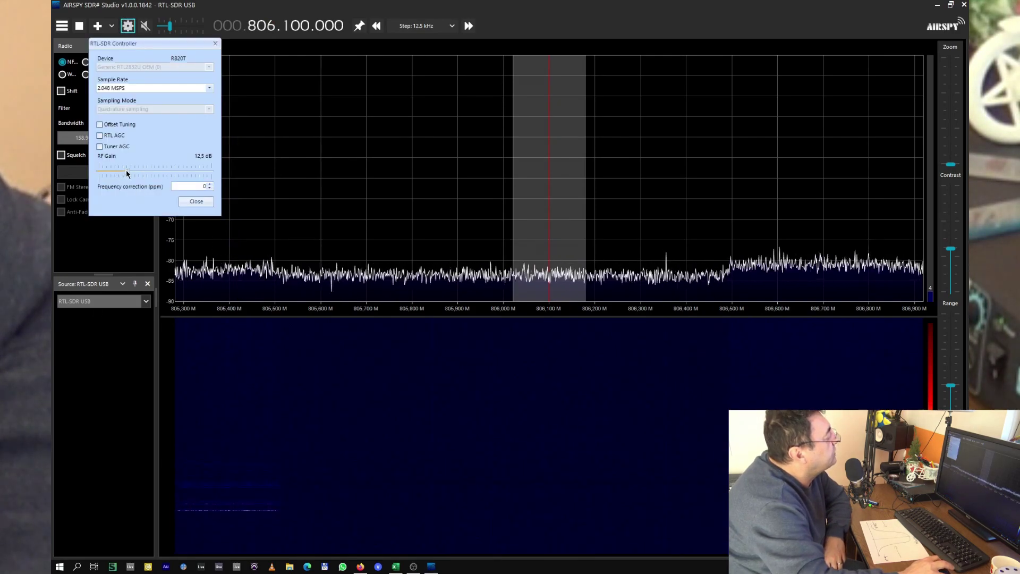
drag(126, 170, 158, 174)
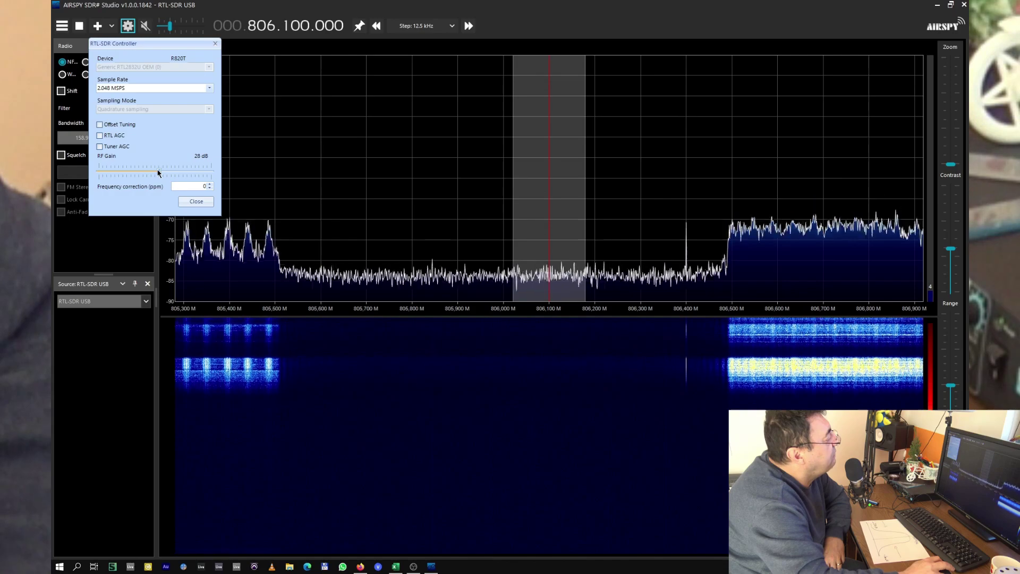
drag(158, 172, 145, 172)
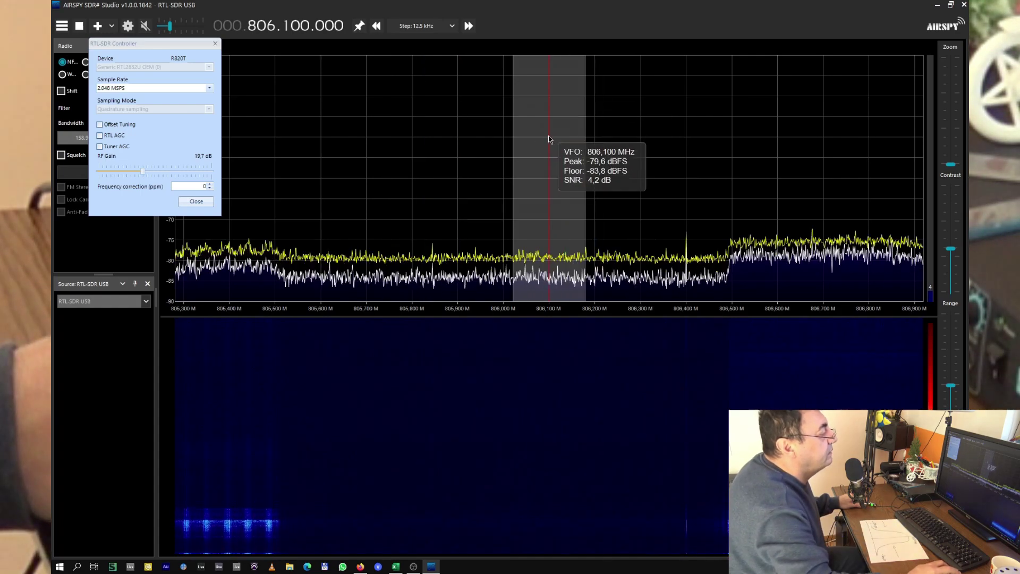
drag(548, 140, 729, 151)
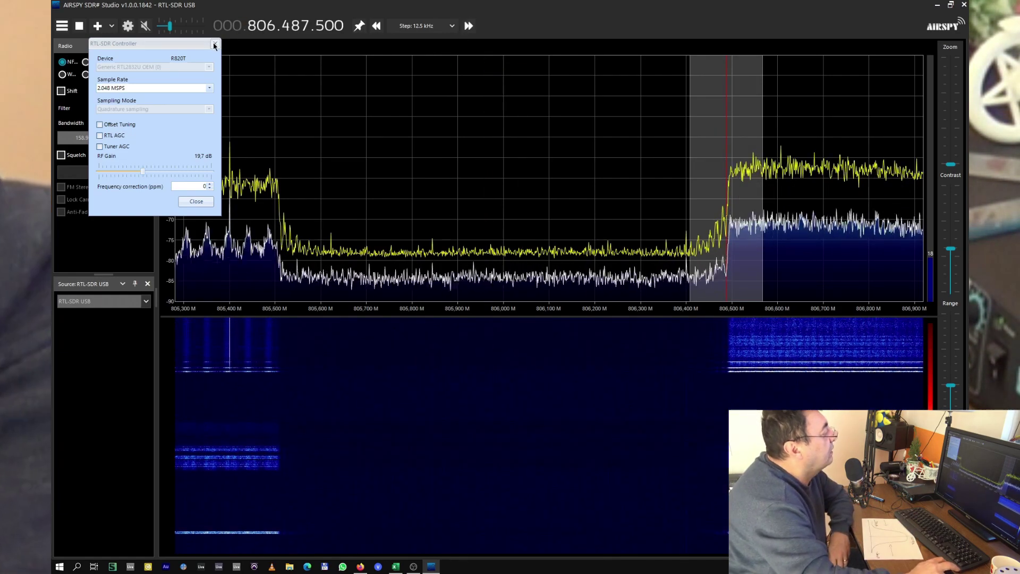
Close the RTL-SDR controller, leaving the 806.4875 MHz block peaking near -54 dBFS.
key(Escape)
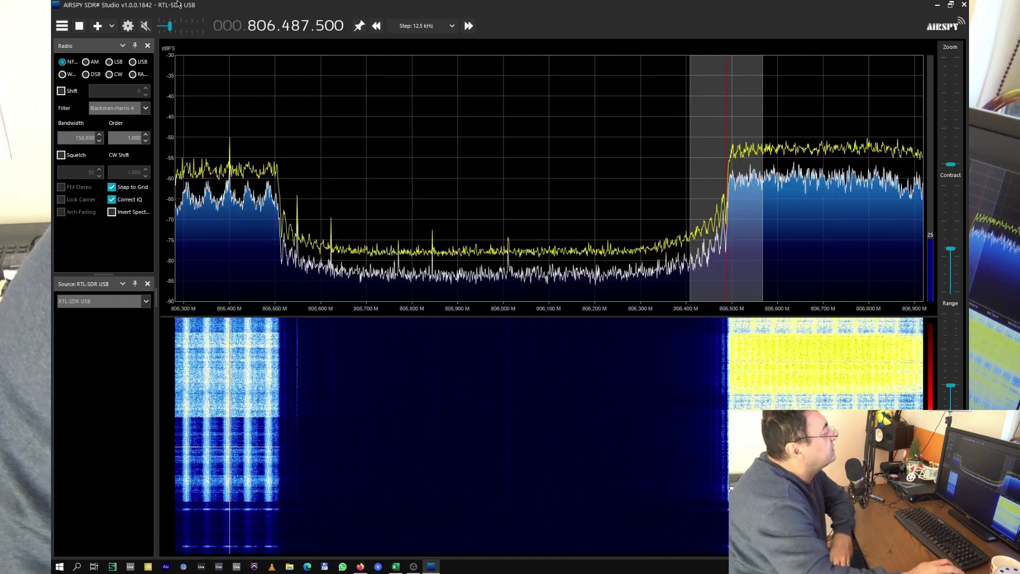
Tune the MHz digit up to 917.4875 MHz, stopping reception to freeze the spectrum.
scroll(267, 24, up, 4)
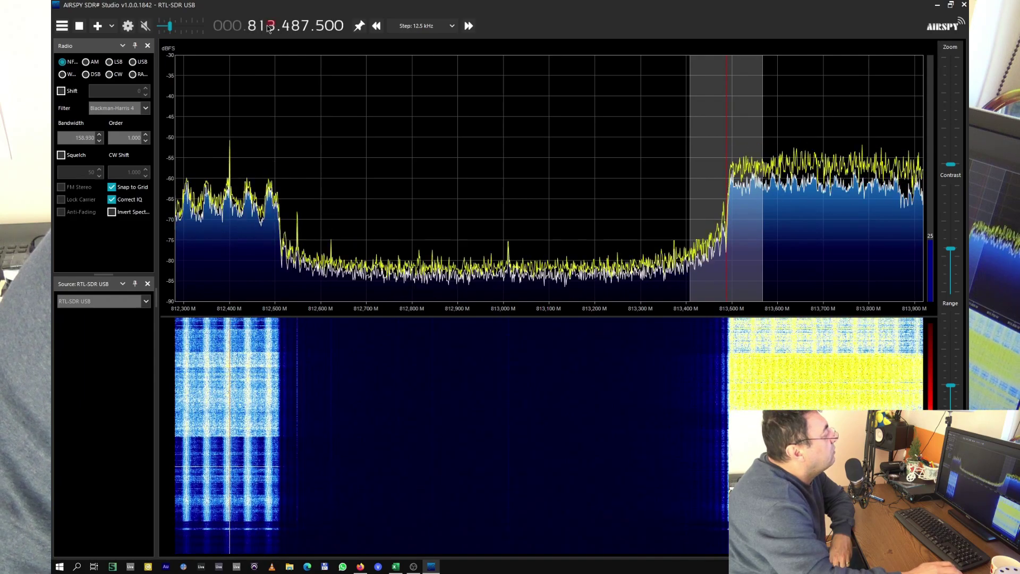
scroll(268, 26, up, 13)
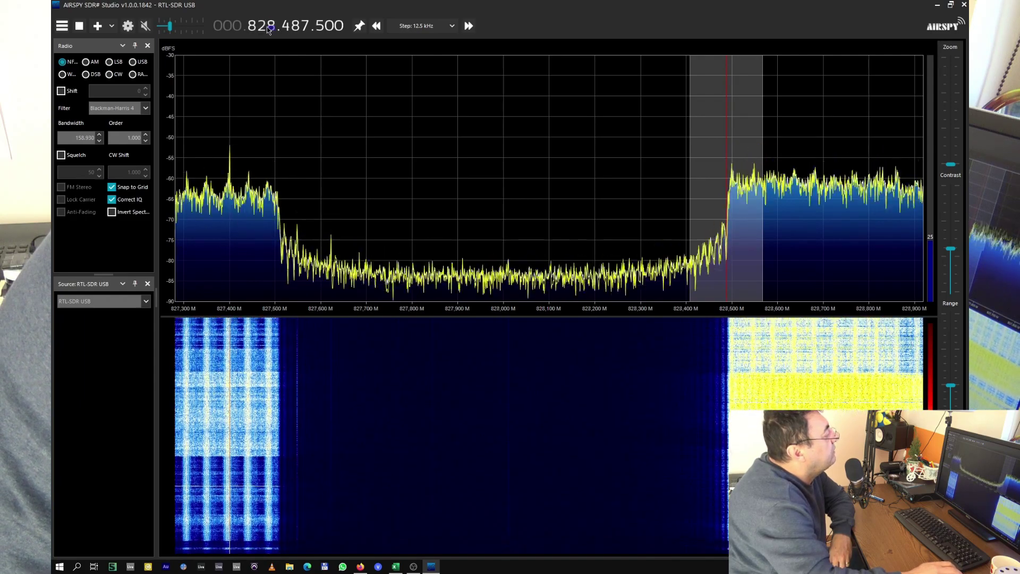
click(80, 27)
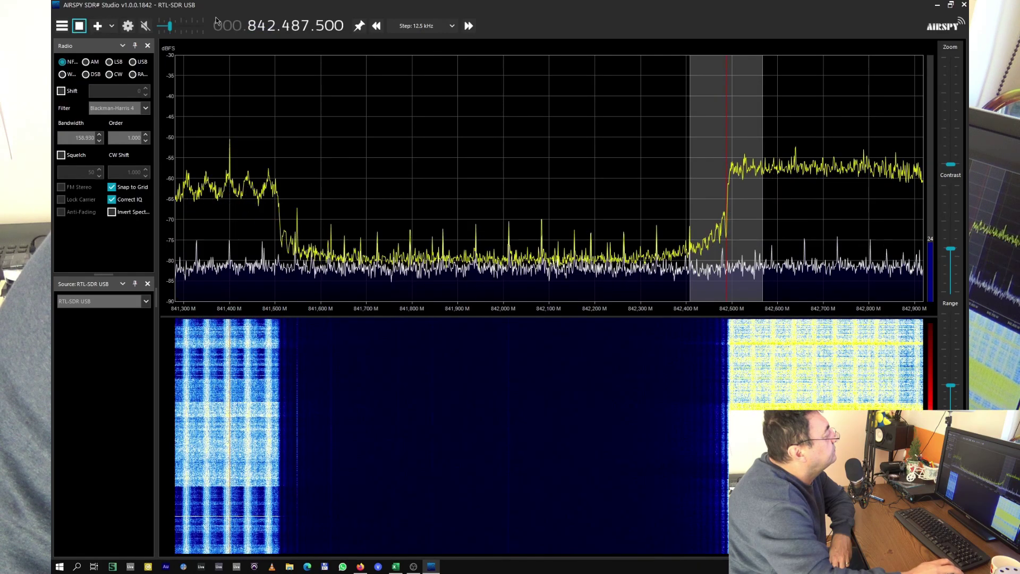
scroll(272, 30, up, 1)
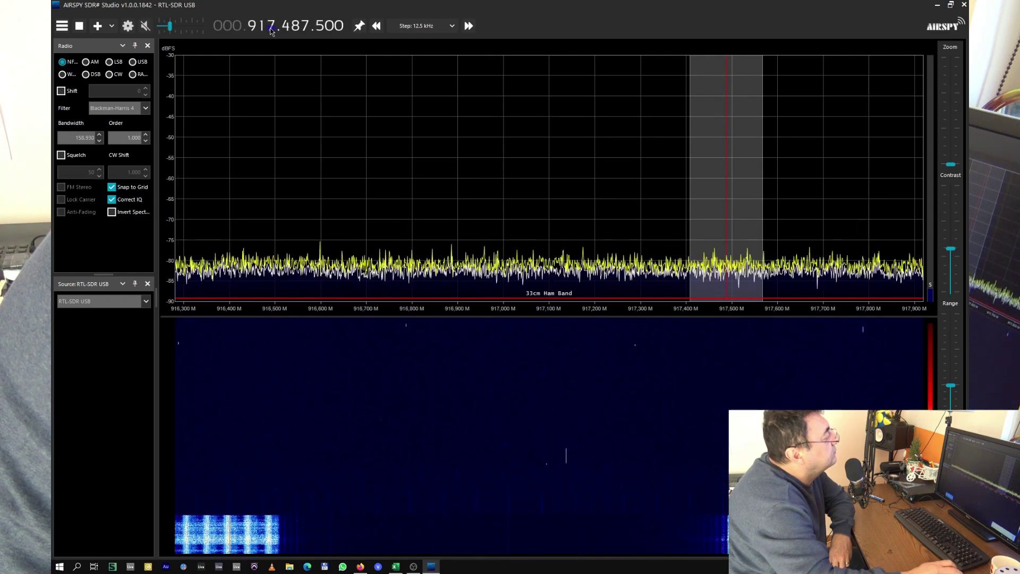
Step up to 932.4875 MHz to observe the three GSM carriers, then start stepping back down.
scroll(271, 25, up, 5)
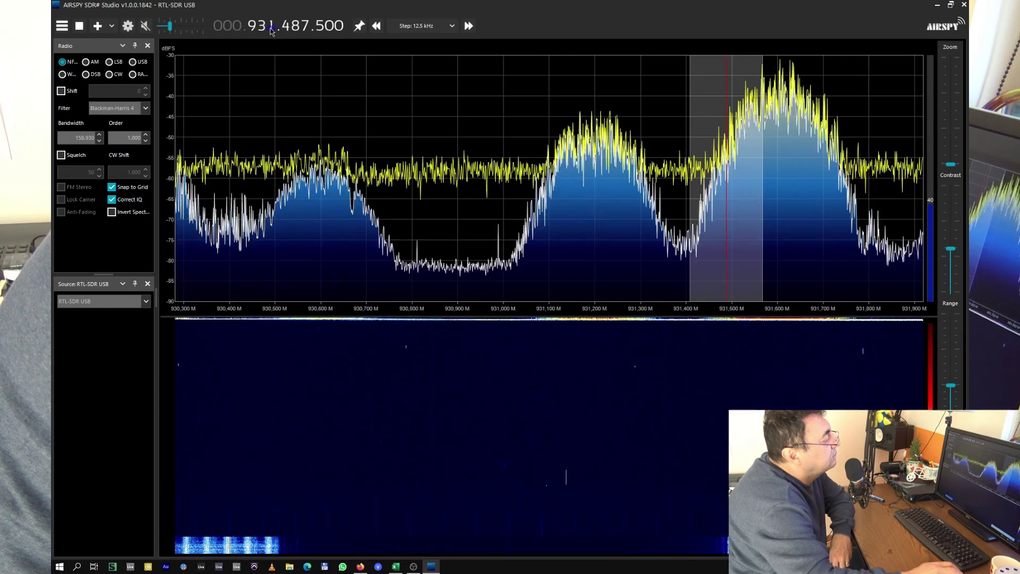
scroll(270, 26, up, 1)
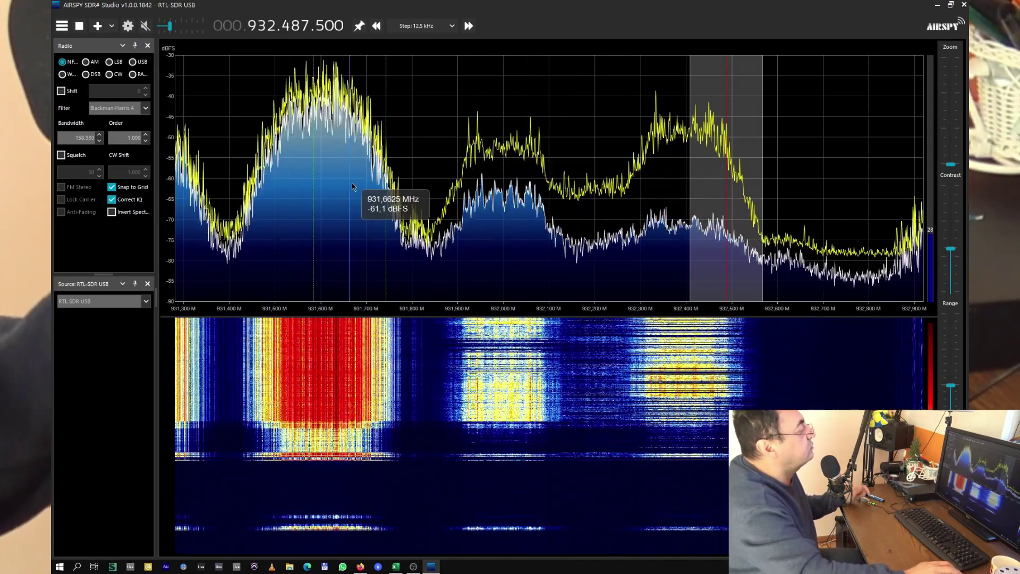
scroll(352, 186, down, 11)
Scroll the frequency digits from 932.4875 MHz down to 868.000 MHz.
scroll(353, 190, down, 20)
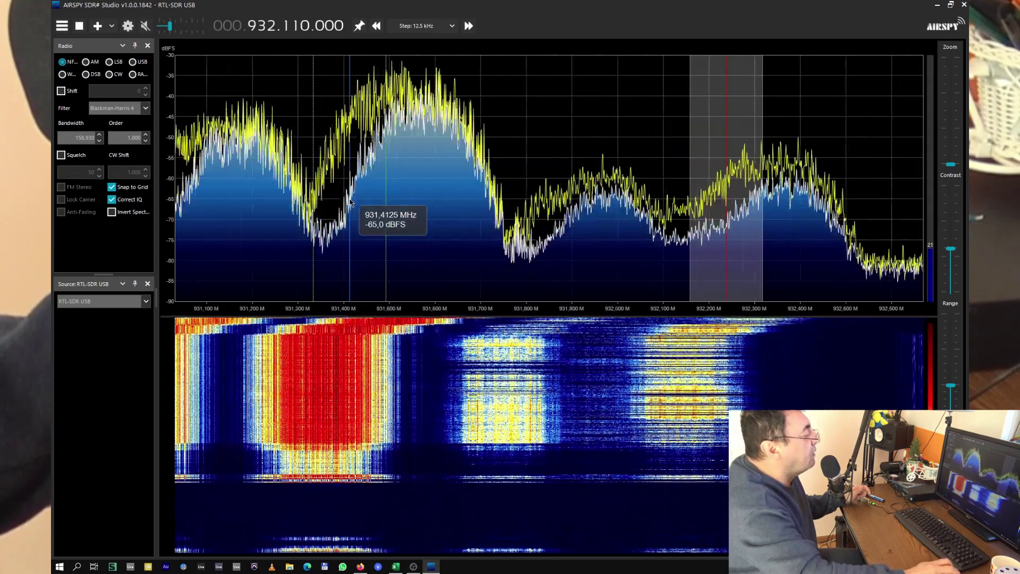
scroll(351, 204, down, 9)
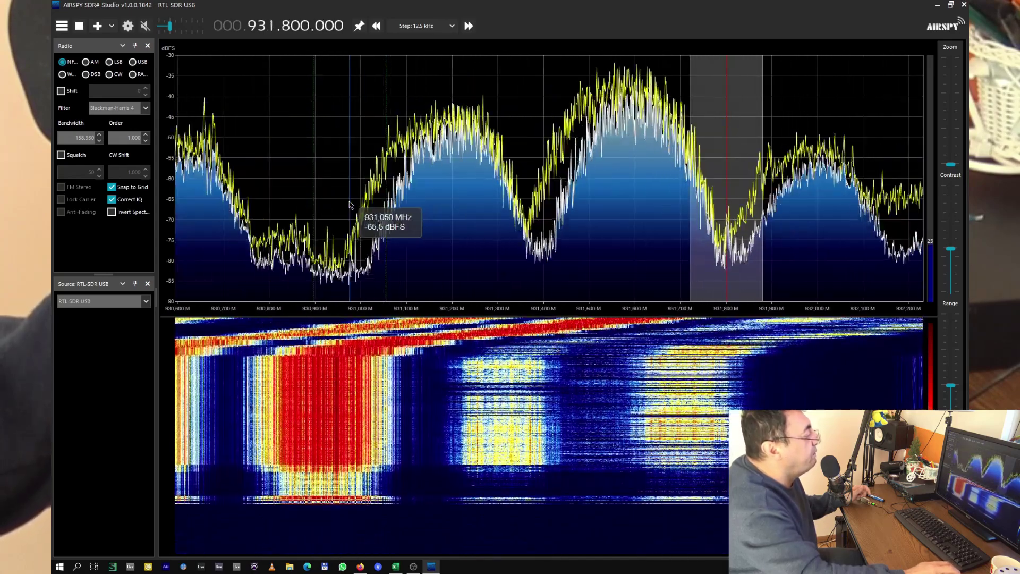
scroll(253, 26, down, 3)
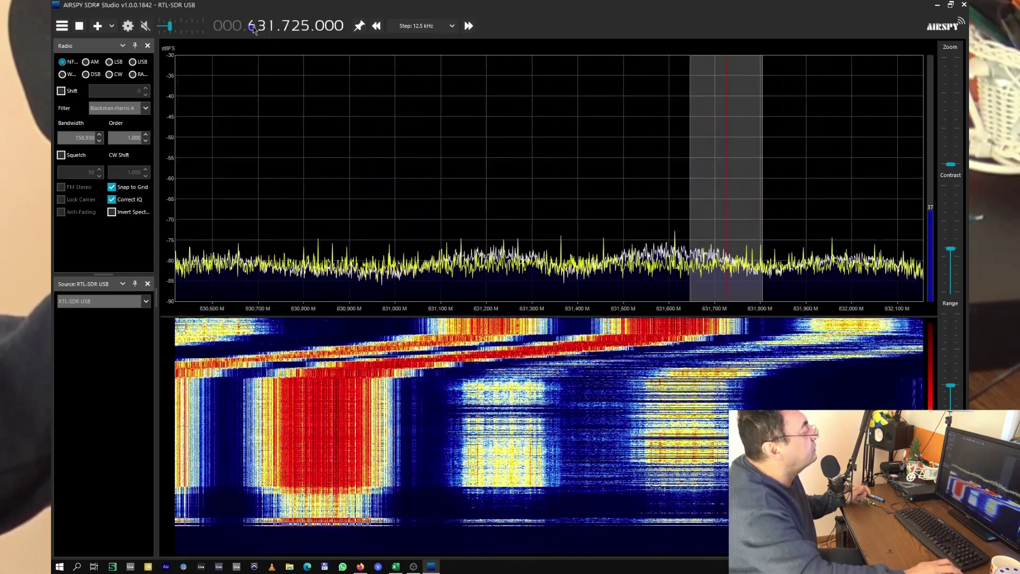
scroll(253, 27, up, 2)
scroll(262, 28, up, 4)
scroll(263, 29, down, 2)
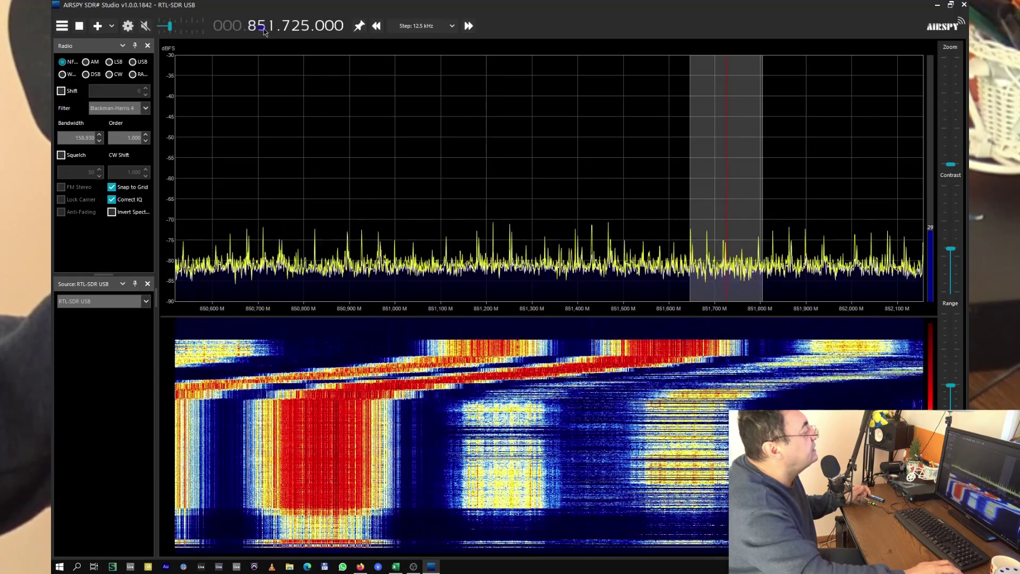
scroll(263, 31, up, 1)
scroll(272, 30, up, 2)
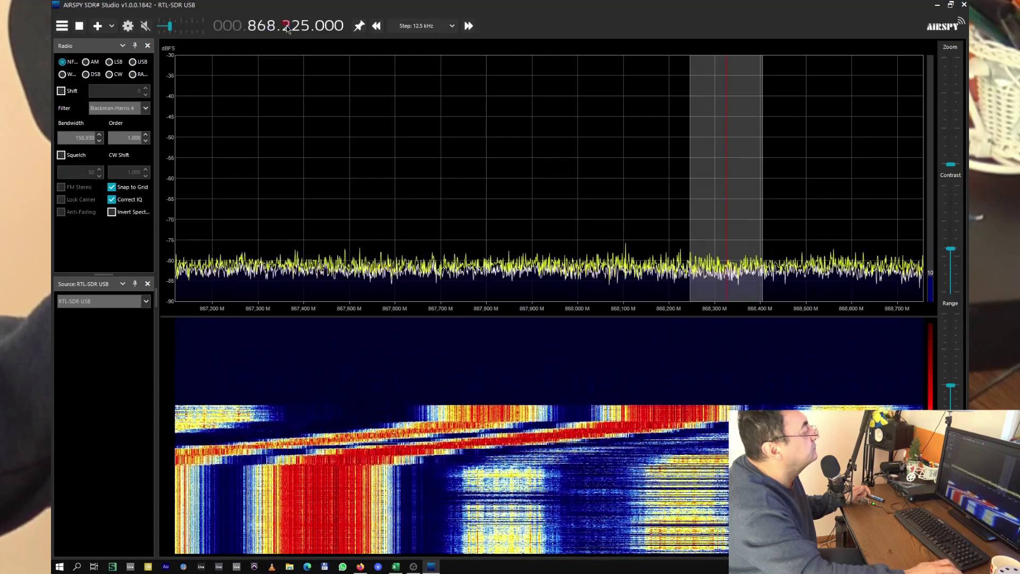
scroll(296, 29, down, 2)
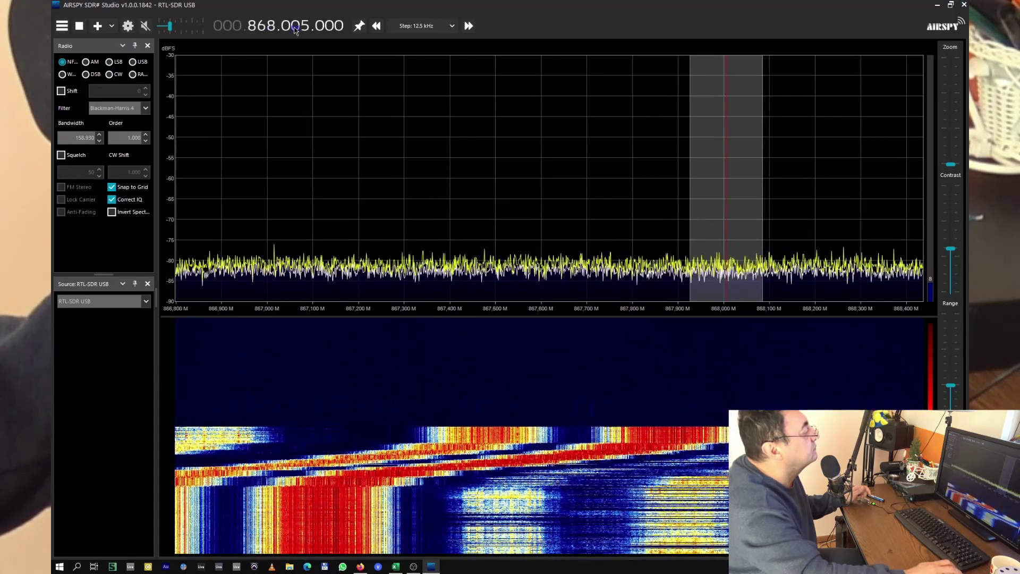
scroll(303, 30, down, 3)
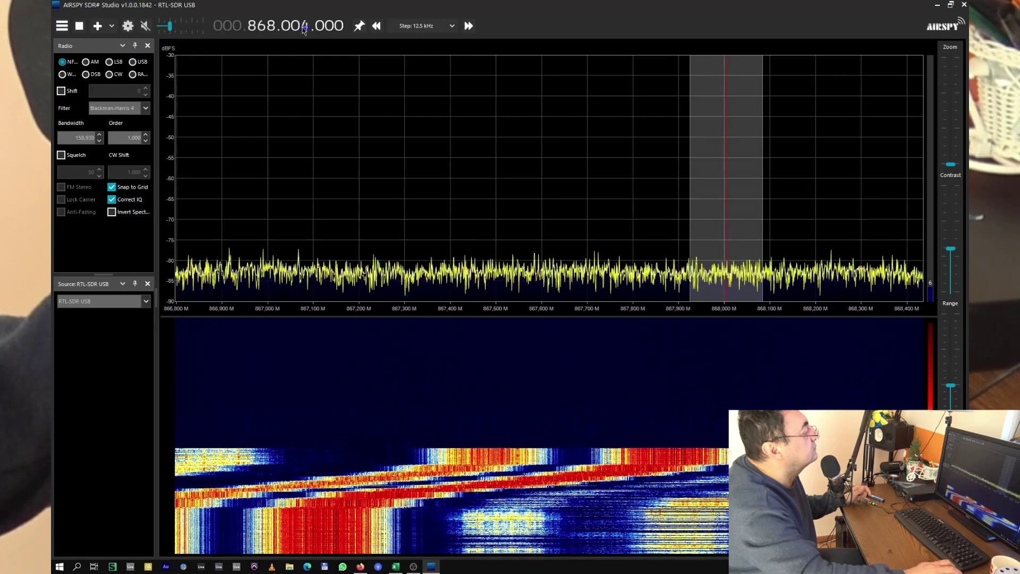
scroll(303, 30, down, 1)
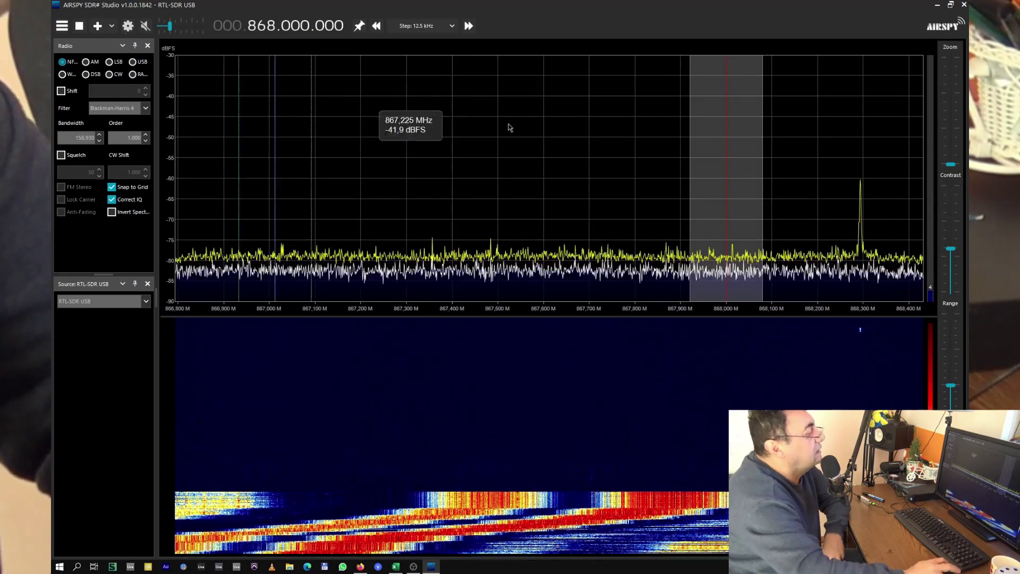
Enable RTL AGC and reframe the spectrum scale to about -20 to -50 dBFS.
click(127, 27)
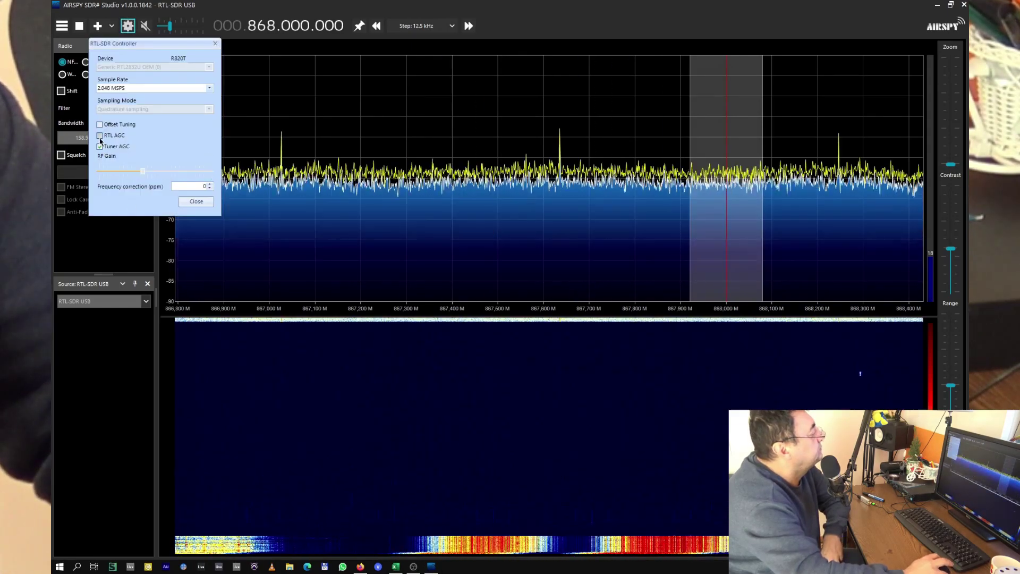
click(100, 136)
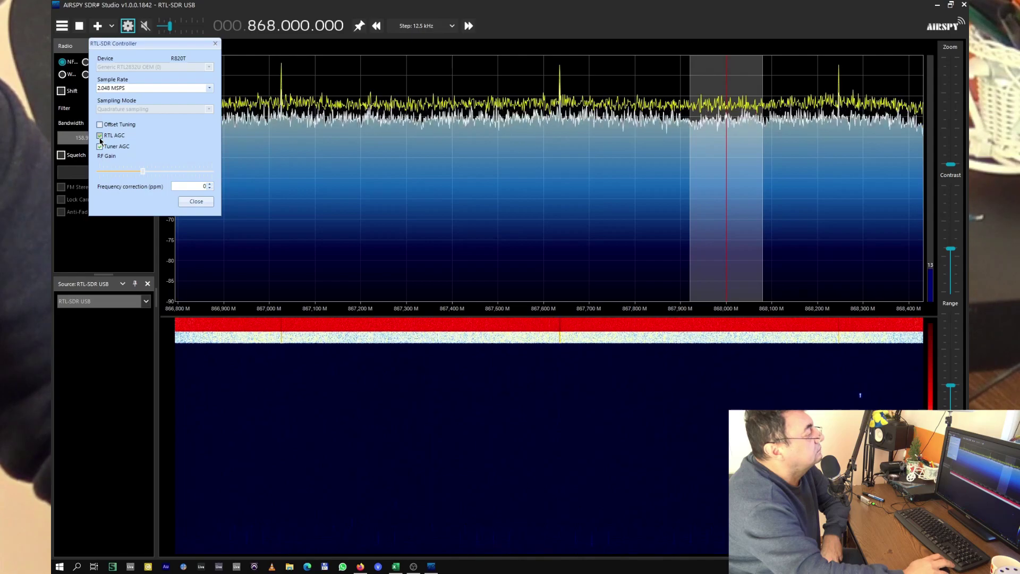
mouse_move(953, 391)
mouse_down()
mouse_move(951, 417)
mouse_move(954, 406)
mouse_up()
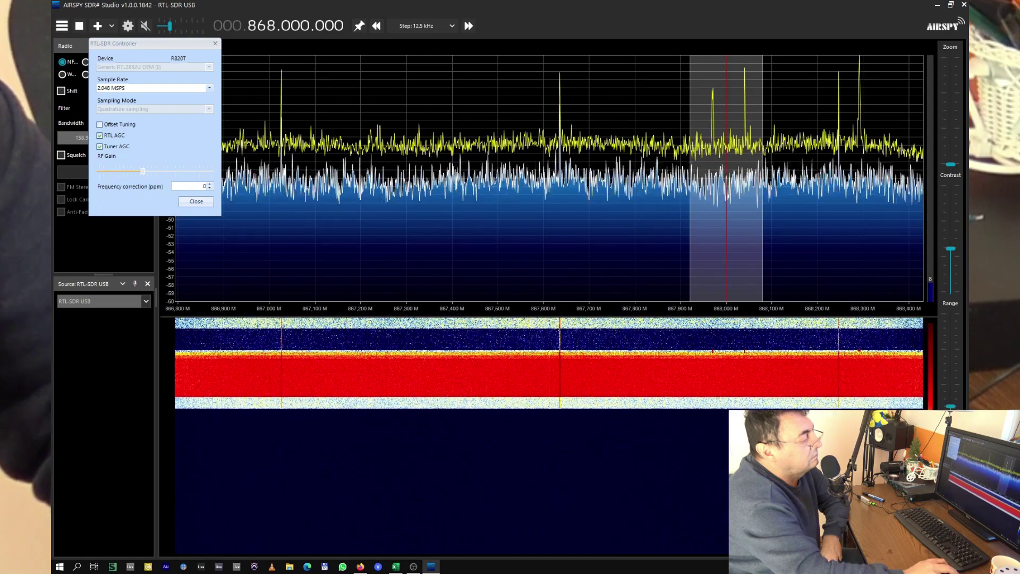
drag(955, 406, 953, 420)
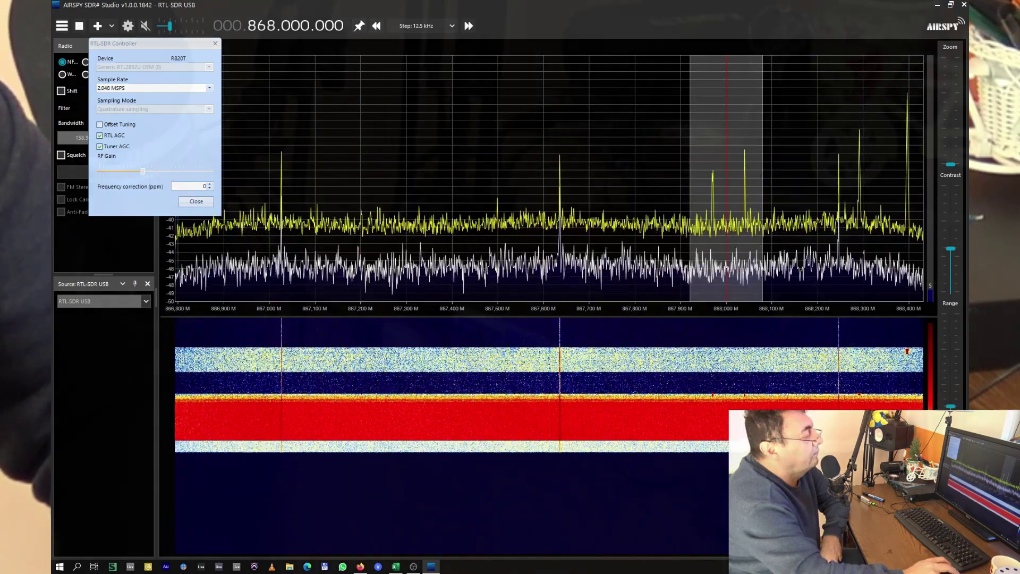
click(195, 202)
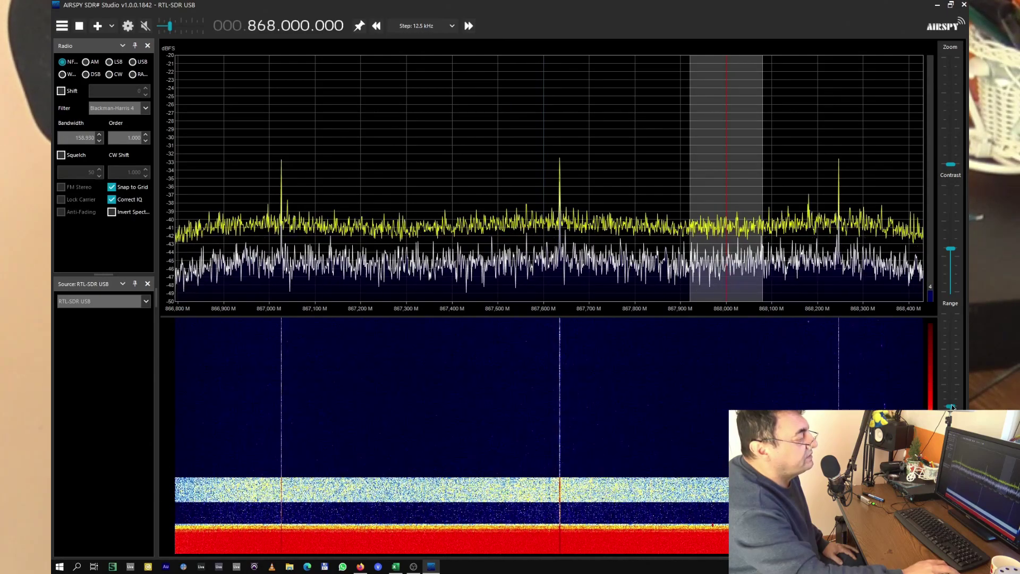
Widen the spectrum's dBFS scale to roughly -15 to -60 using the Range slider and dB axis.
drag(950, 407, 951, 394)
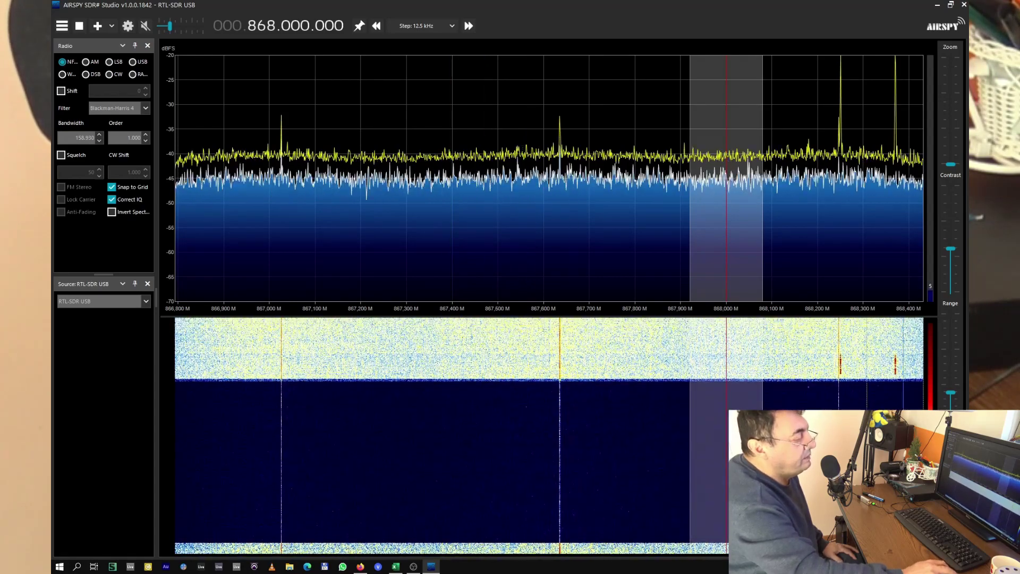
scroll(169, 176, down, 2)
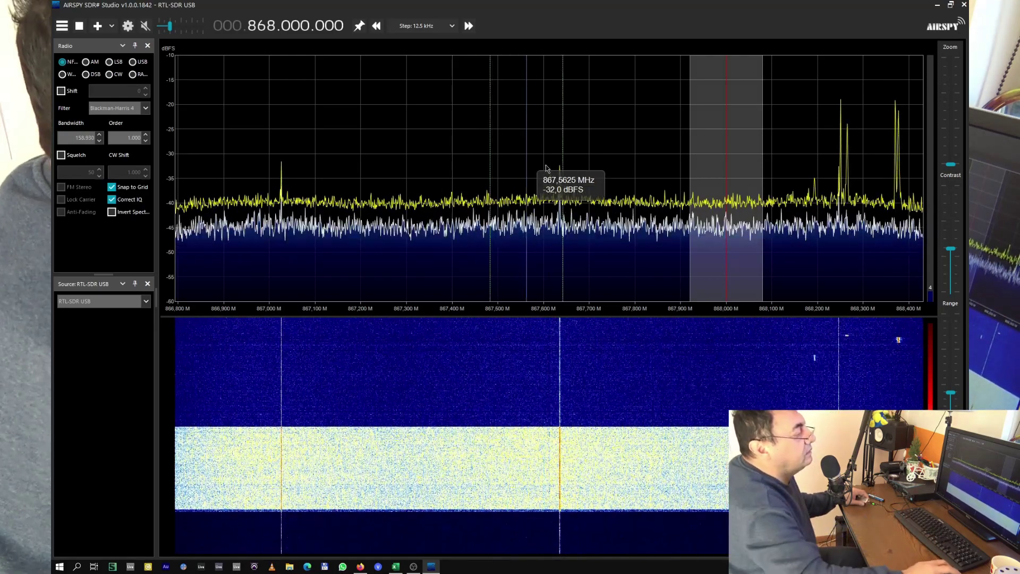
Shift the VFO toward 867.6 MHz, pan the view about 300 kHz, then tune to 867.9625 MHz.
drag(707, 104, 523, 121)
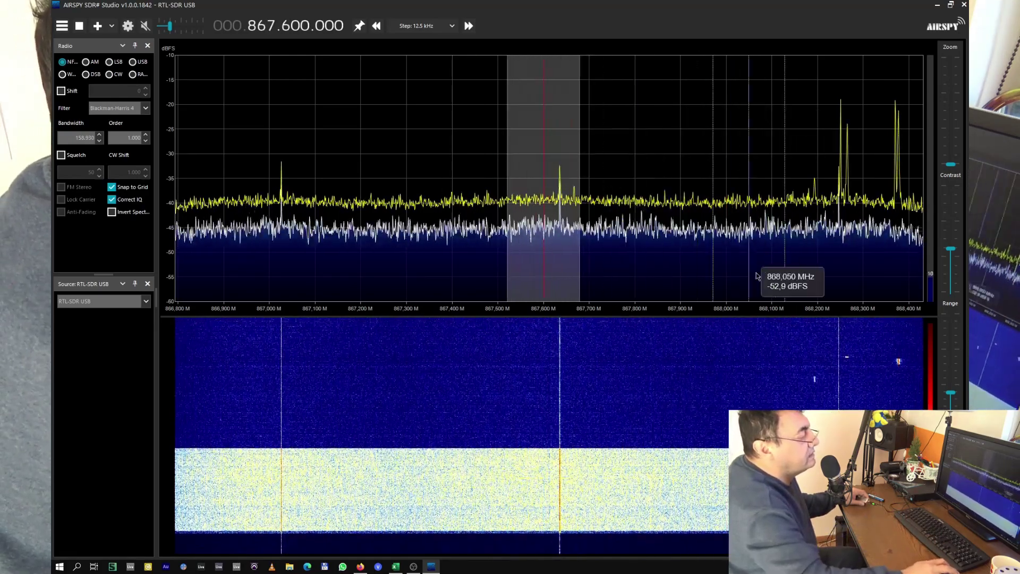
drag(692, 311, 567, 315)
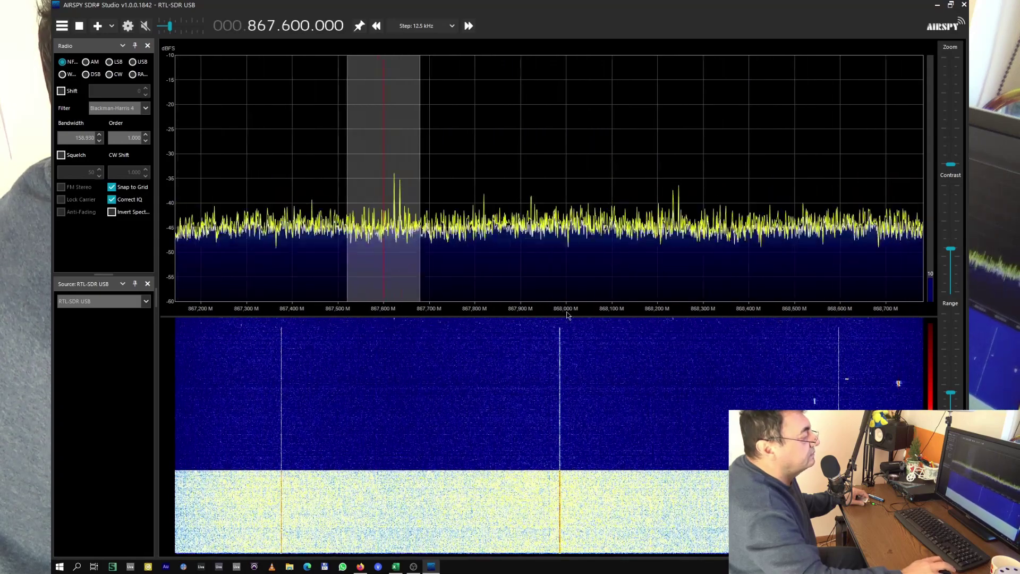
drag(390, 136, 555, 133)
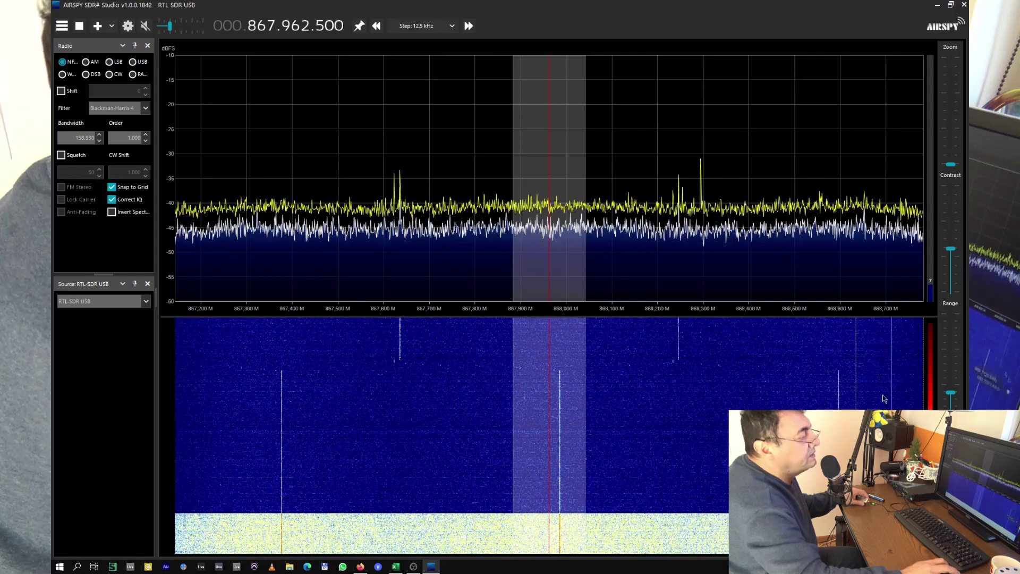